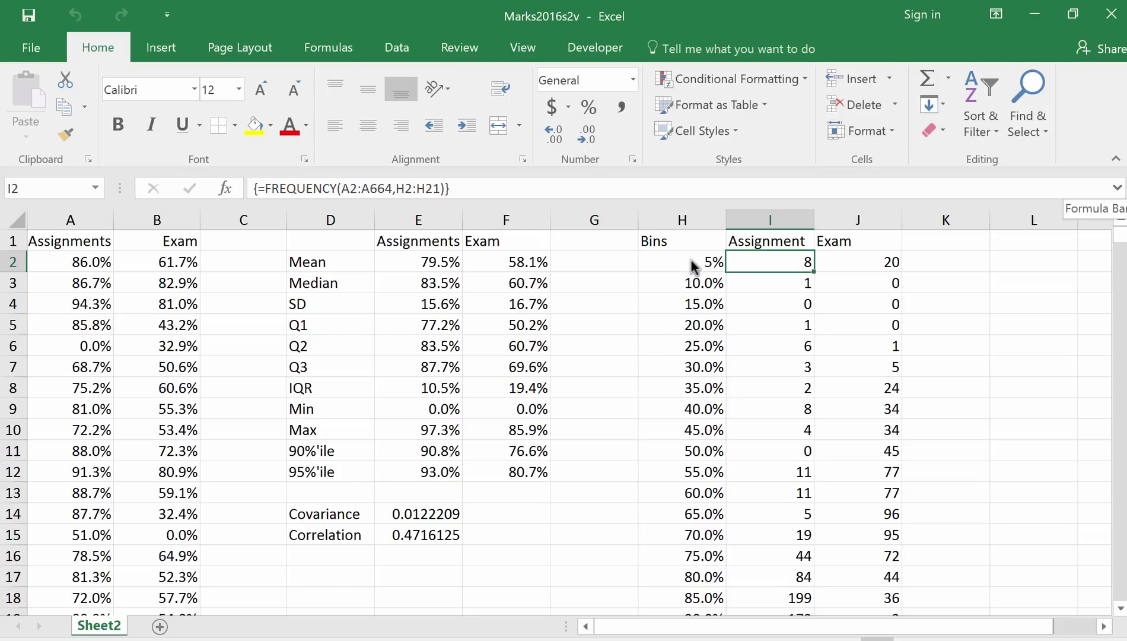
Step: Inspect how the bin values are calculated and the FREQUENCY formula in cell I2
left_click(685, 320)
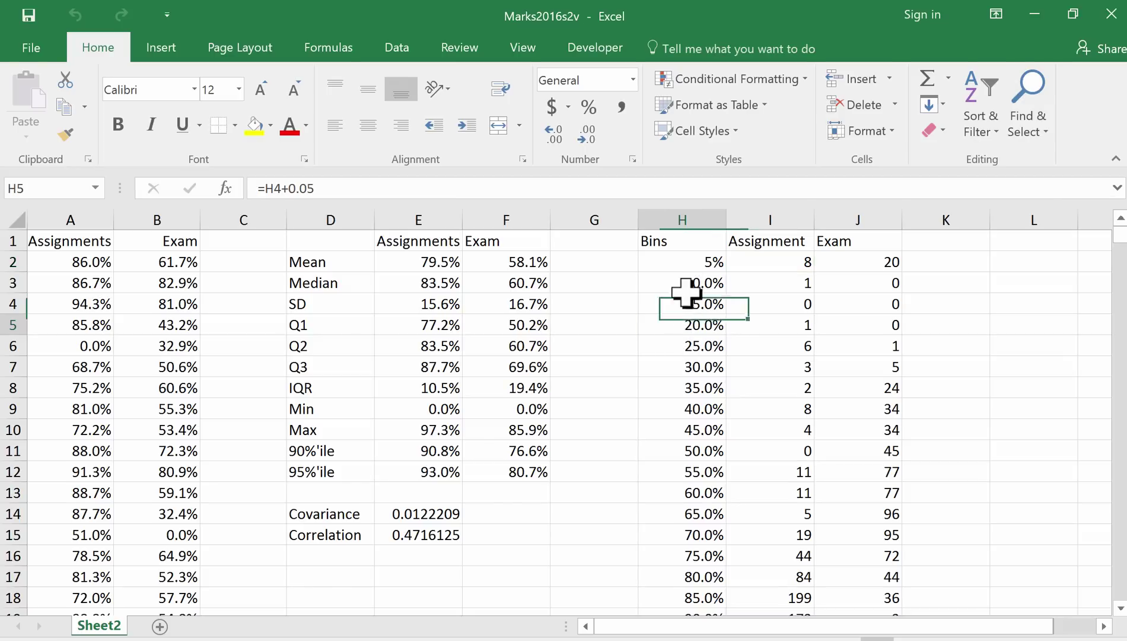
scroll(706, 415, "down", 1)
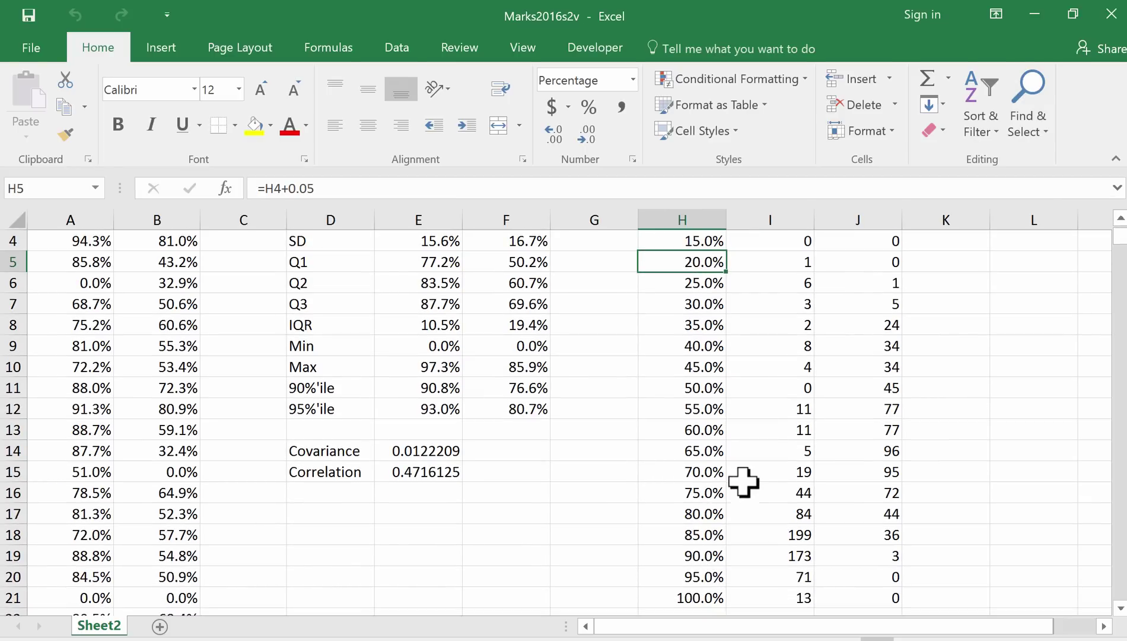
scroll(747, 475, "up", 1)
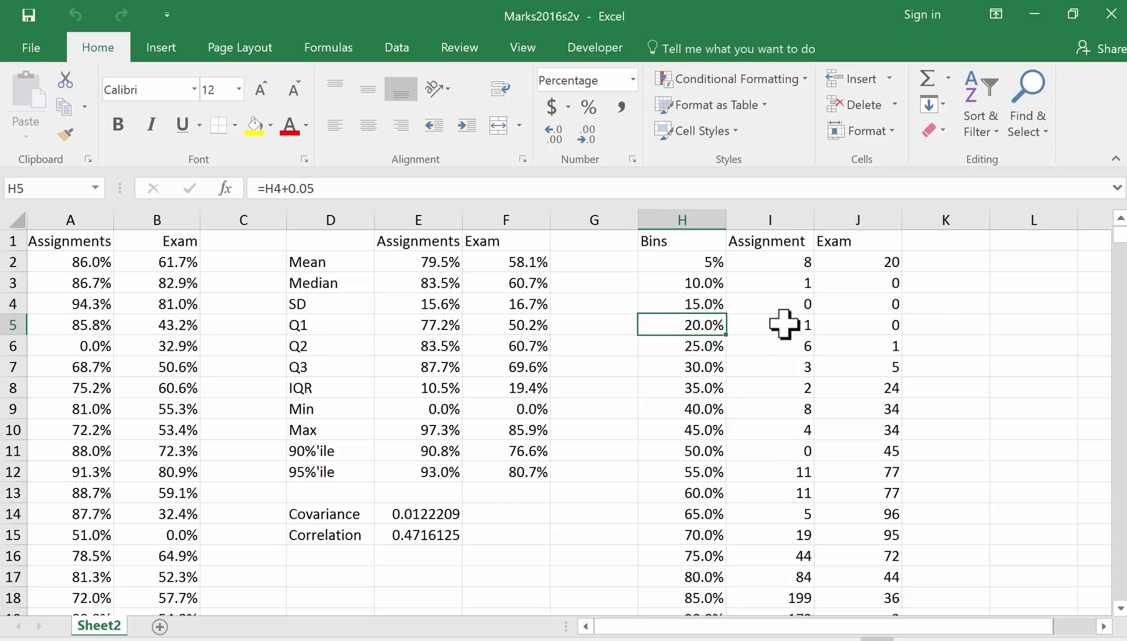
scroll(782, 334, "down", 1)
scroll(781, 332, "up", 1)
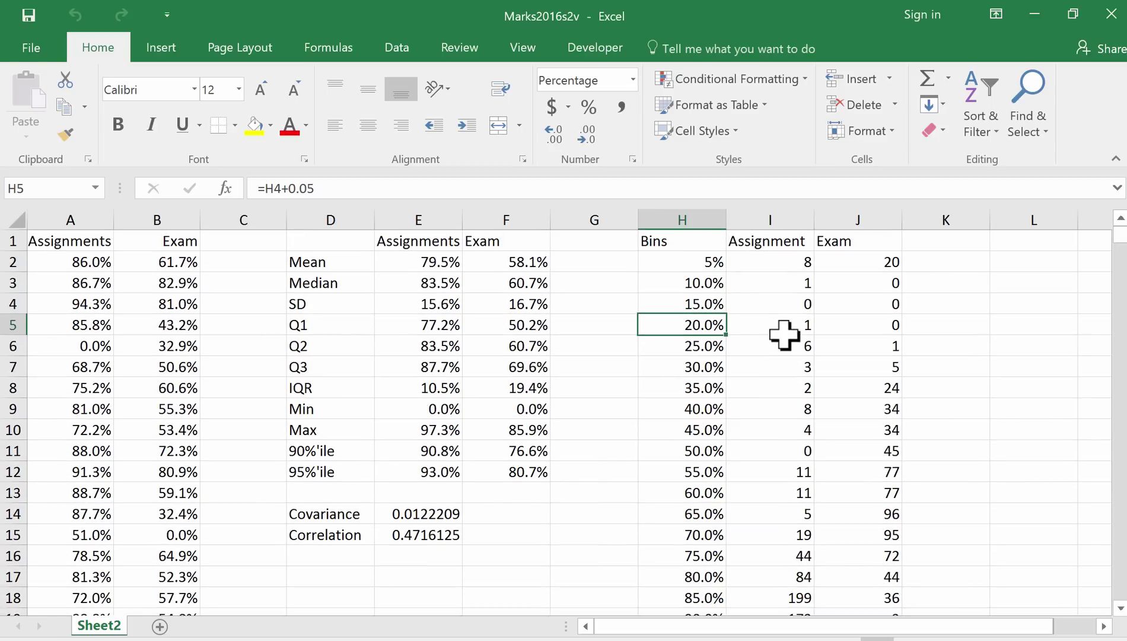
left_click(762, 263)
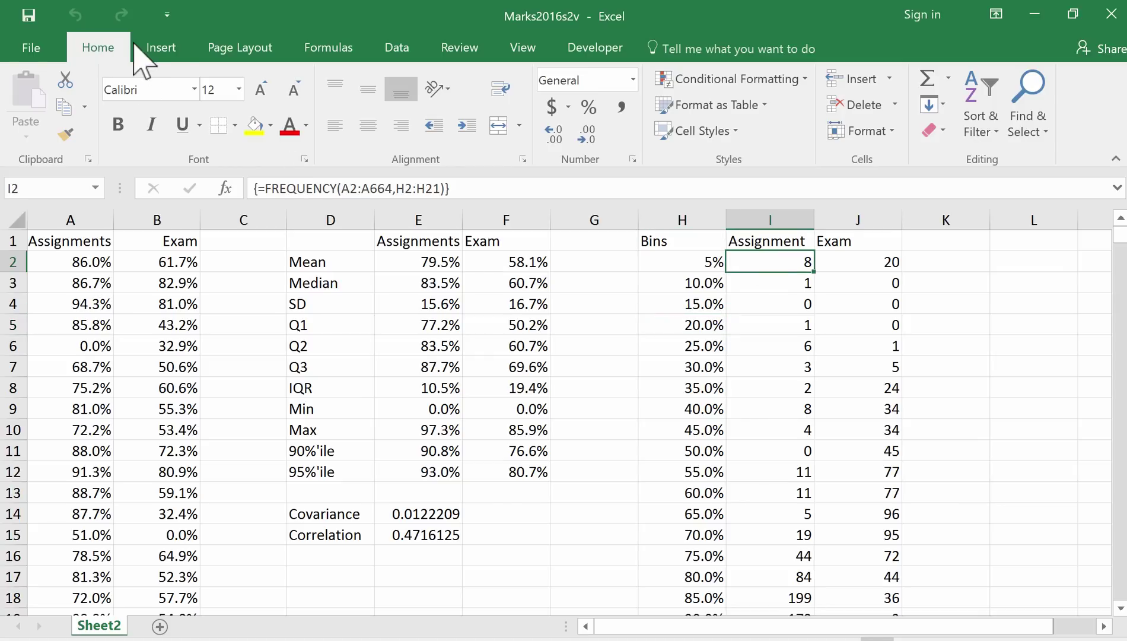
Step: Insert a 2-D Clustered Column chart from the Bins, Assignment and Exam table
left_click(159, 48)
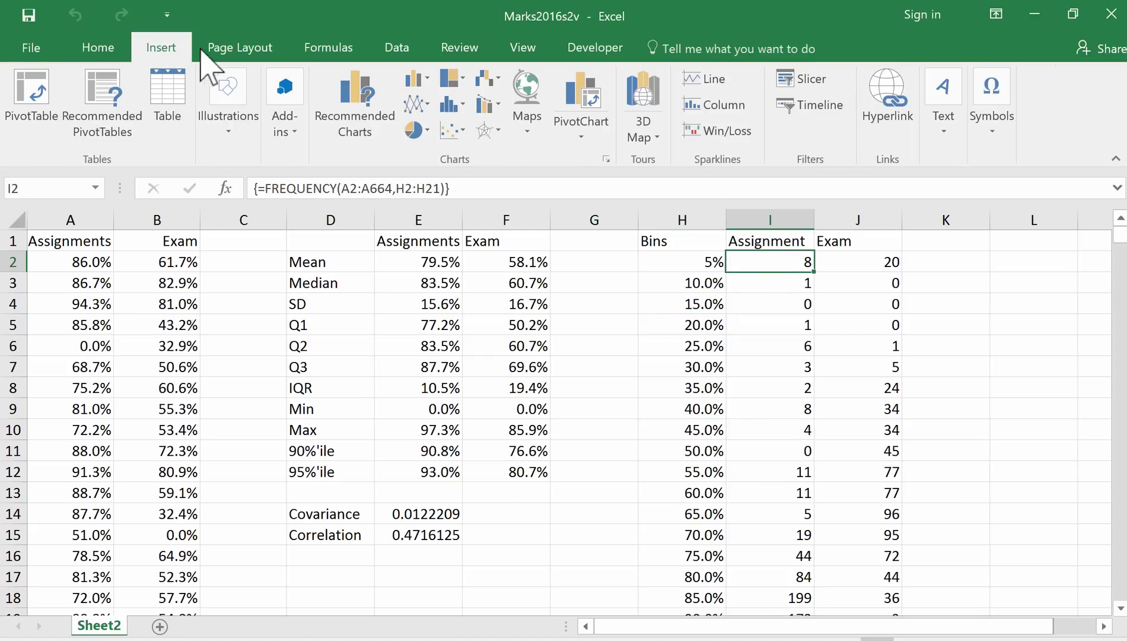
left_click(417, 79)
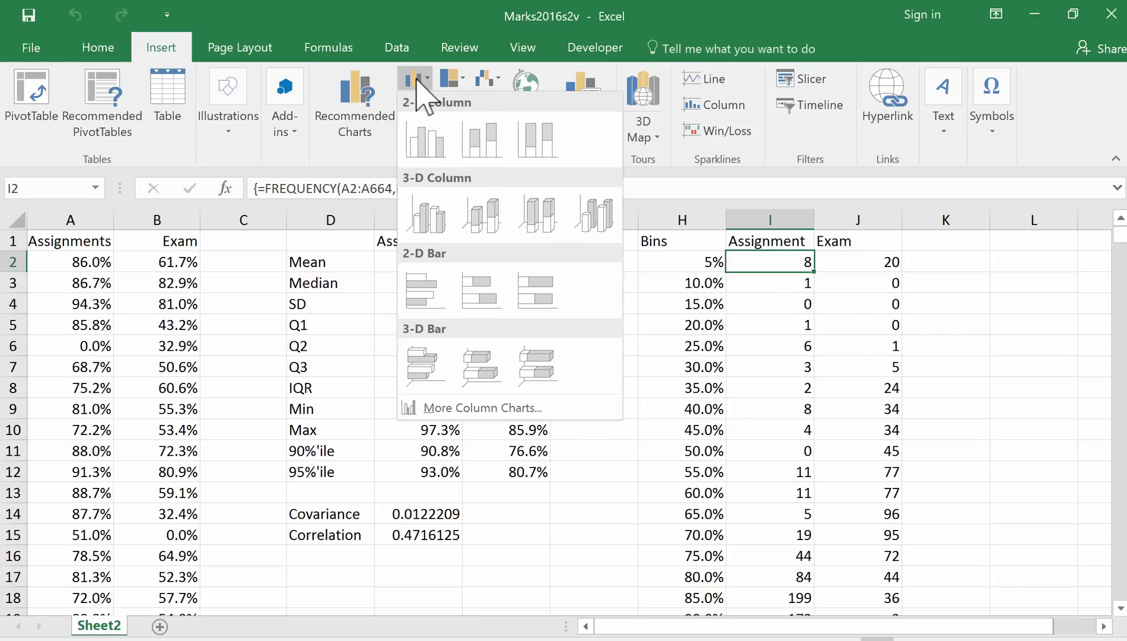
left_click(428, 143)
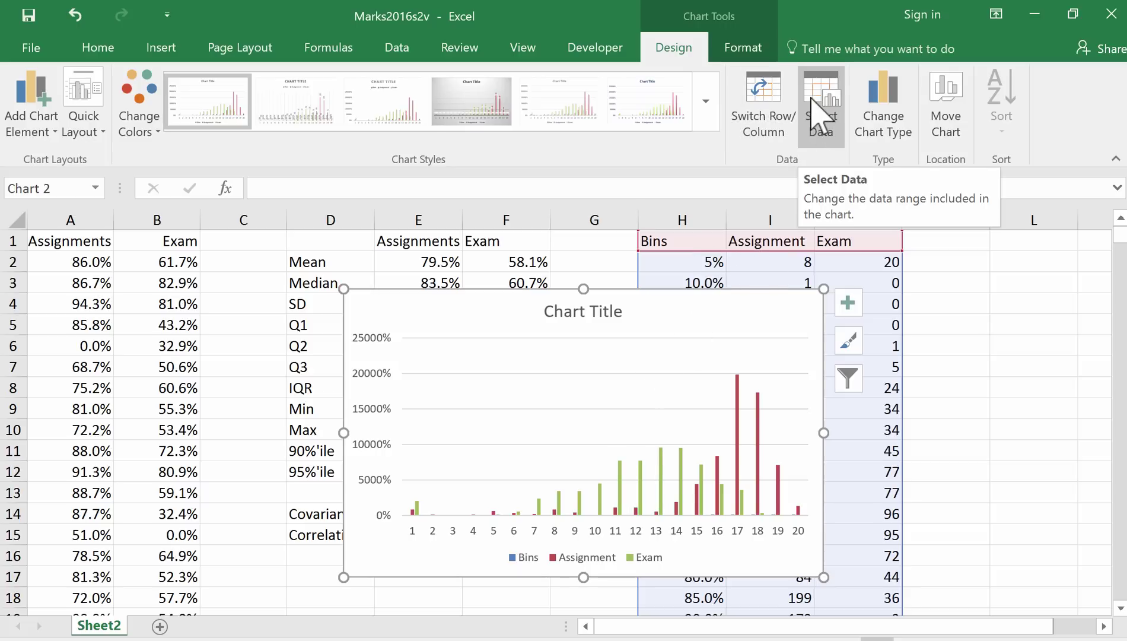
left_click(818, 112)
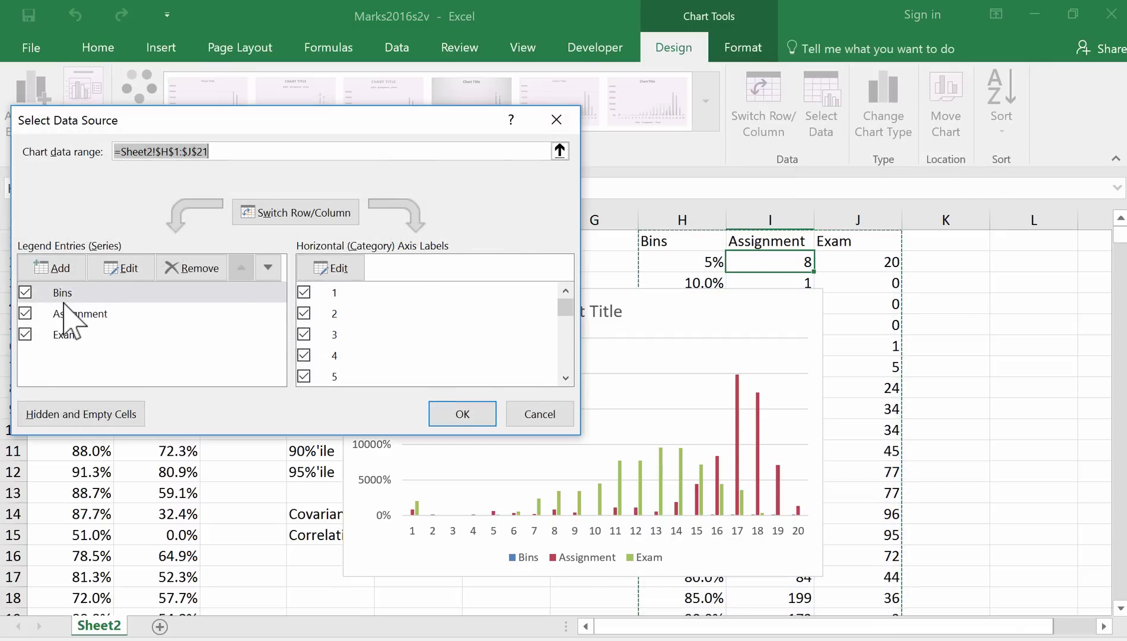
Step: Remove the Bins and Exam series and use H2:H21 as the category axis labels
left_click(25, 293)
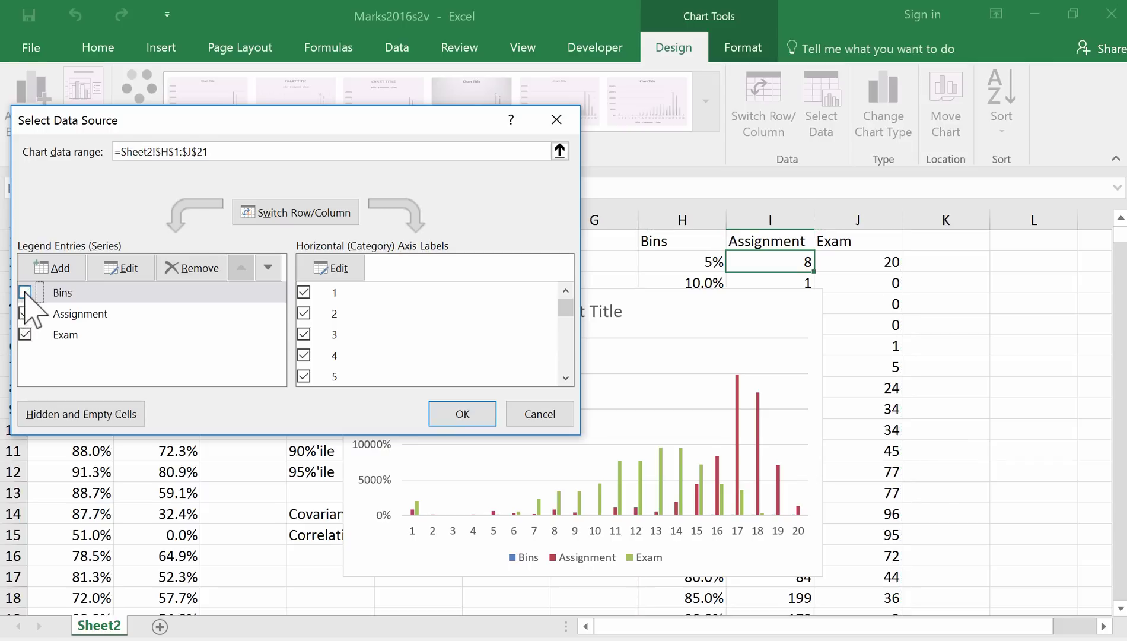
left_click(25, 335)
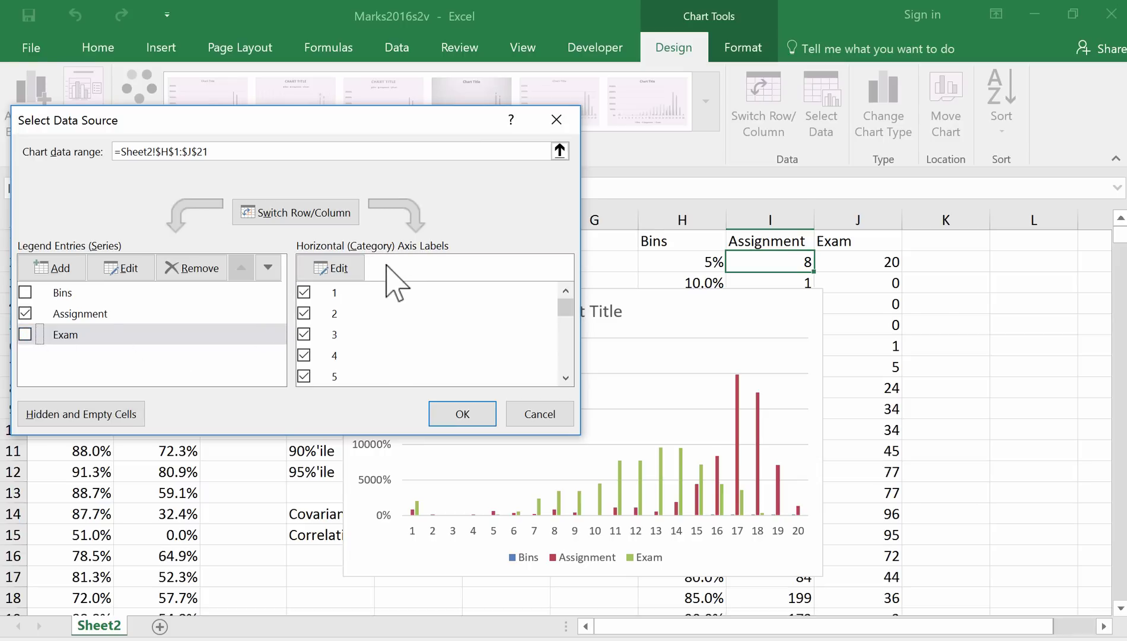
left_click(348, 273)
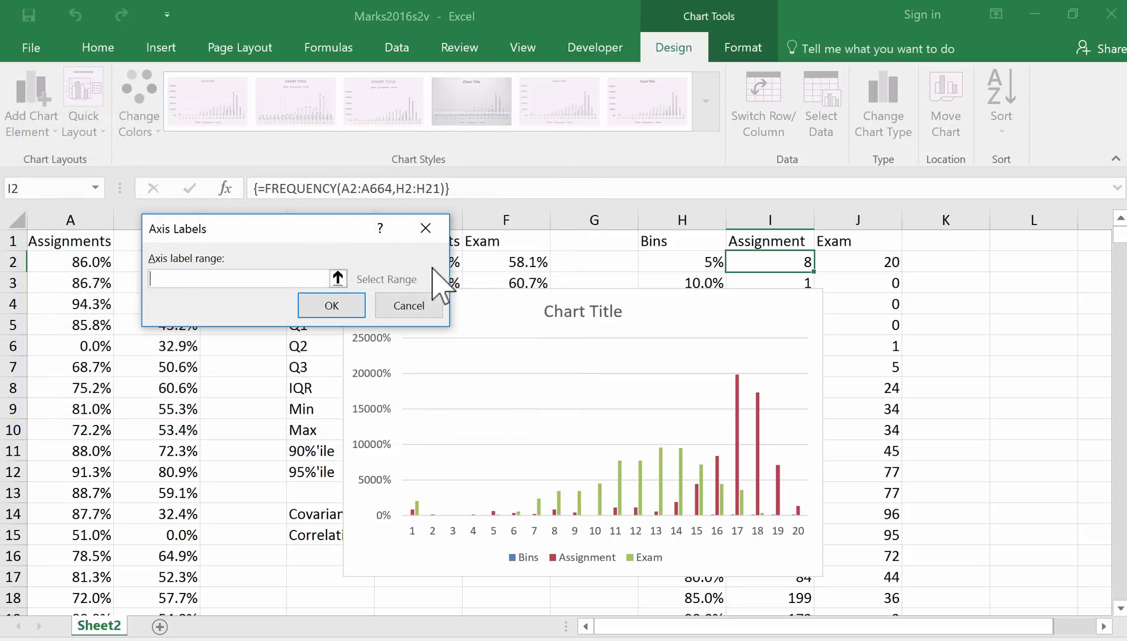
left_click(691, 265)
left_click_drag(691, 265, 694, 573)
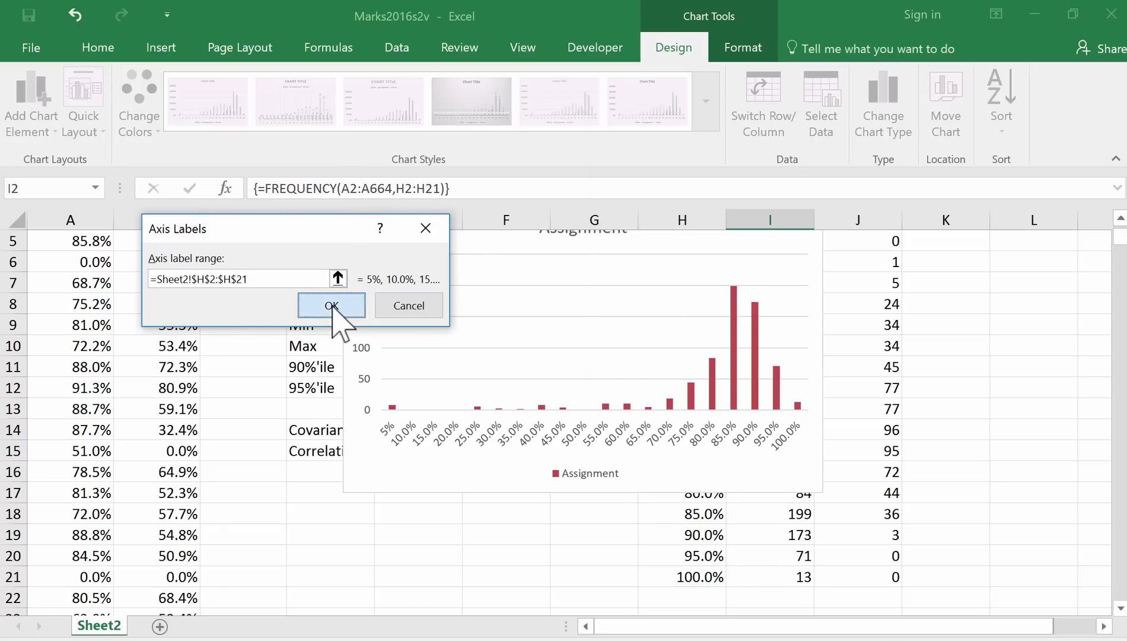
left_click(325, 306)
Step: Apply the data changes and move the chart to a new chart sheet named Chart2
left_click(467, 415)
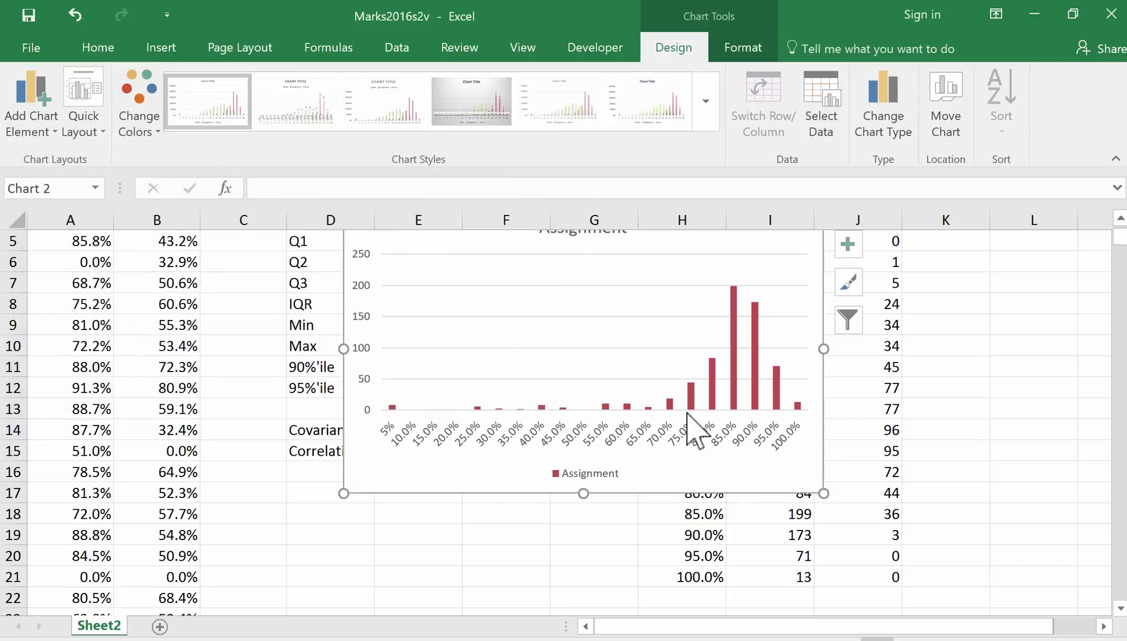
scroll(850, 390, "up", 1)
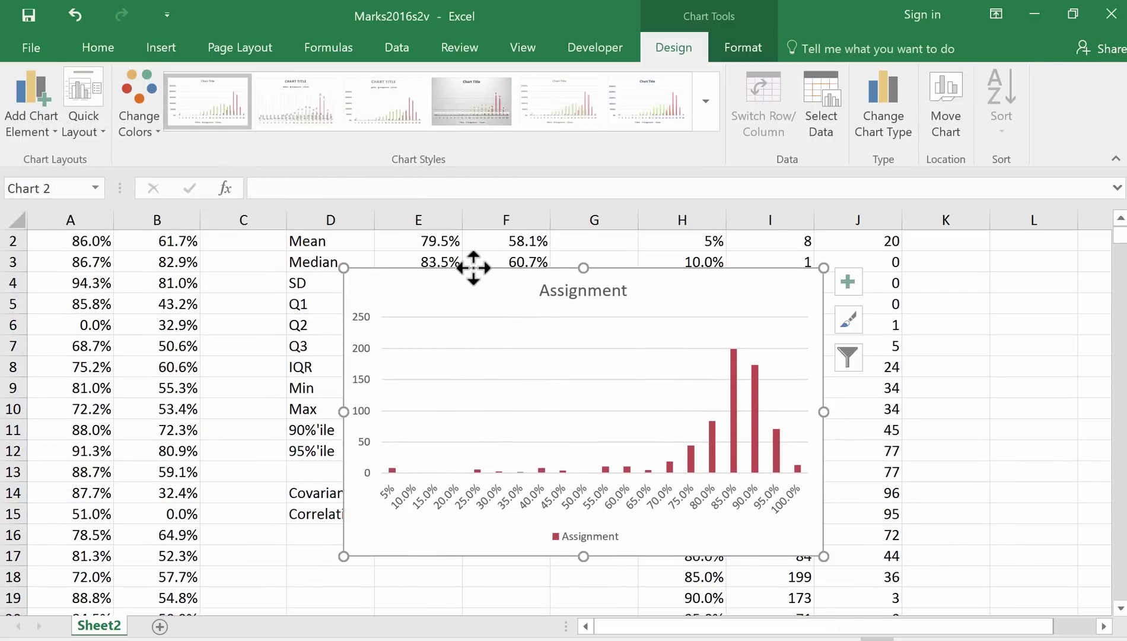
right_click(472, 269)
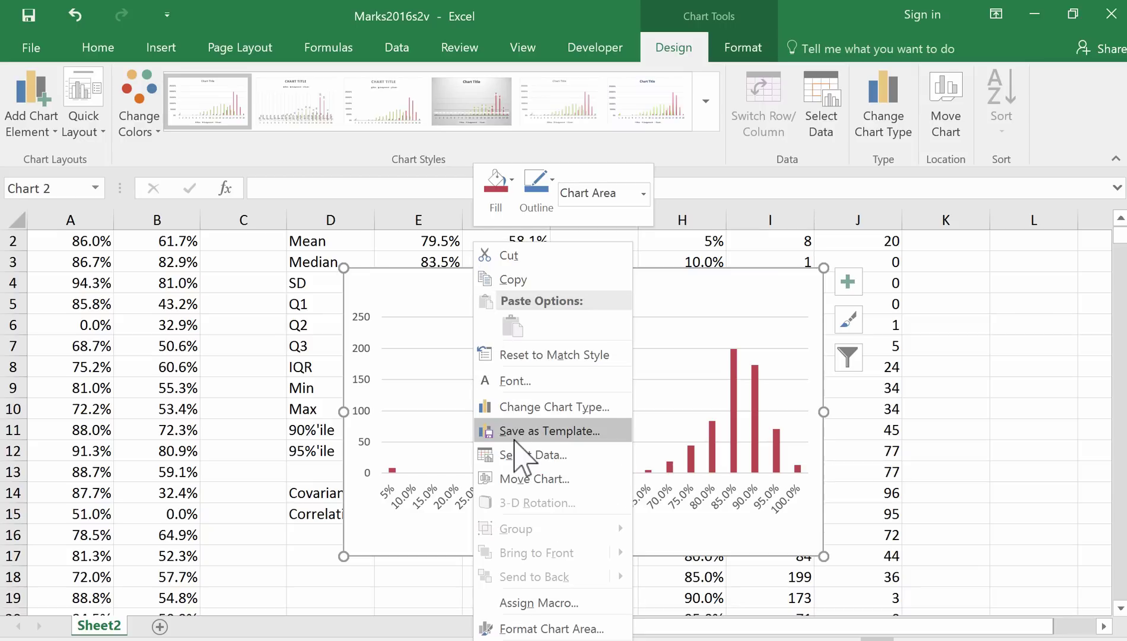
left_click(513, 478)
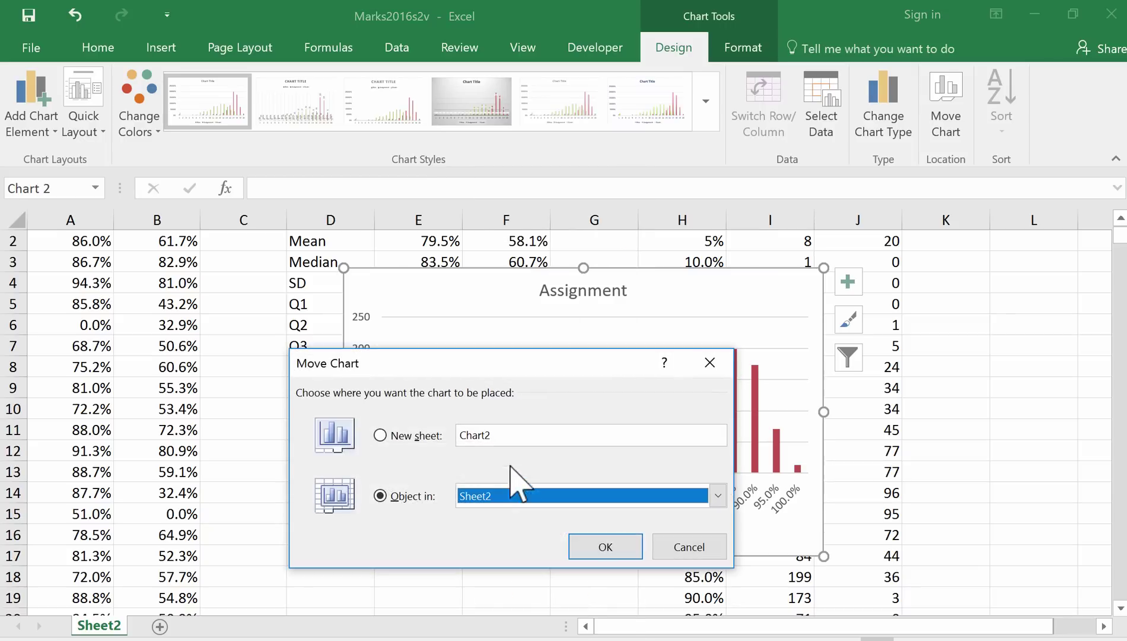
left_click(380, 435)
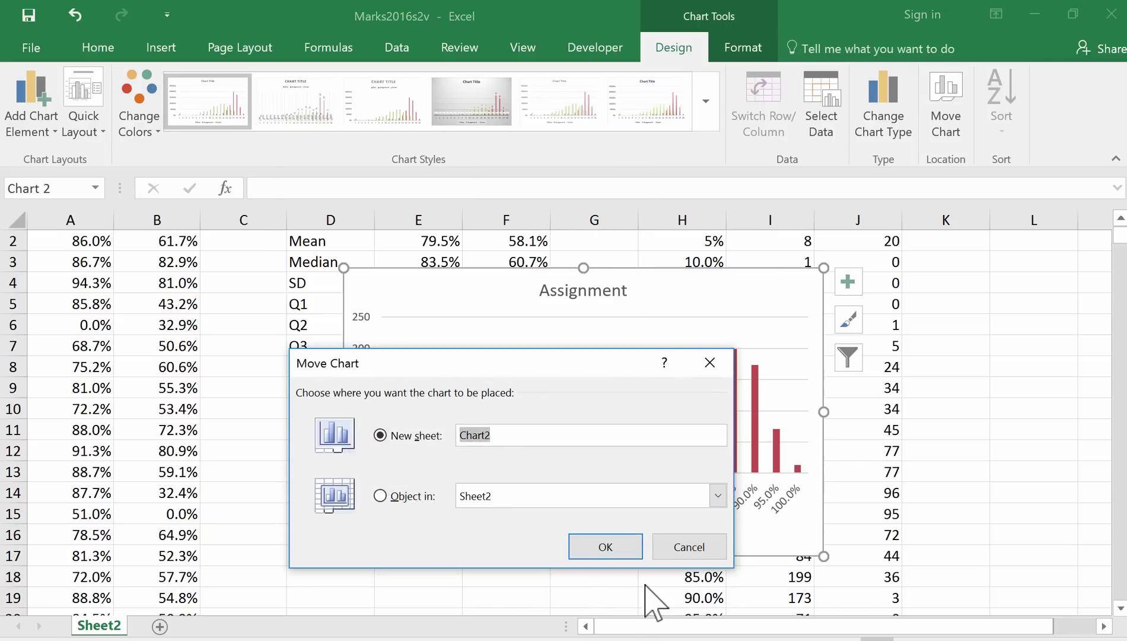
left_click(606, 547)
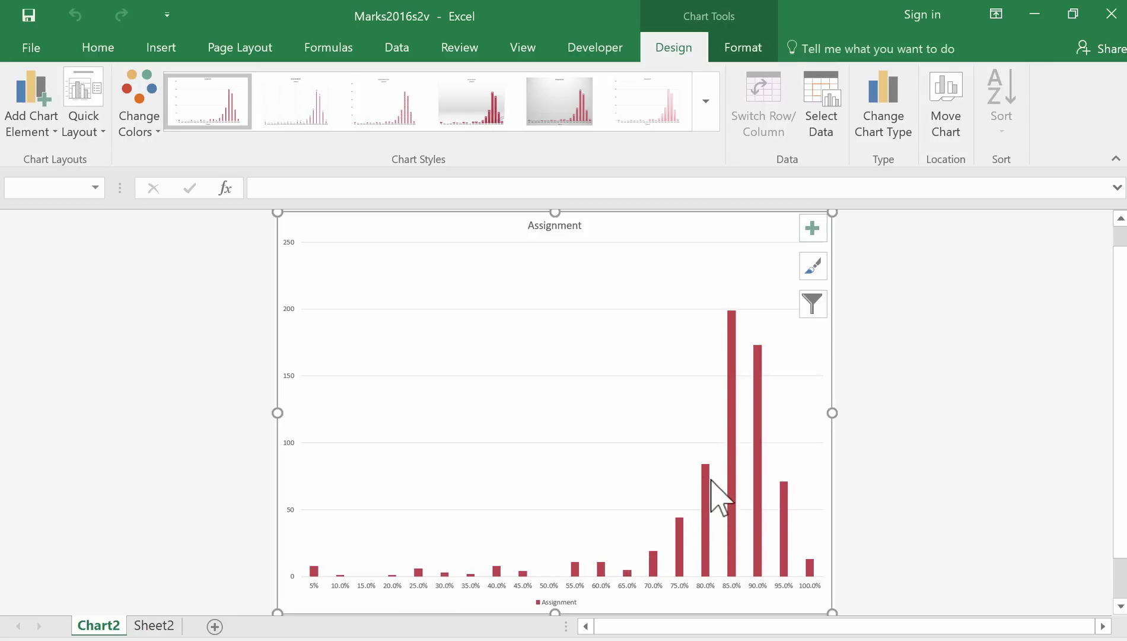
Step: Set the Assignment series gap width to 0% so the columns touch
mouse_move(738, 430)
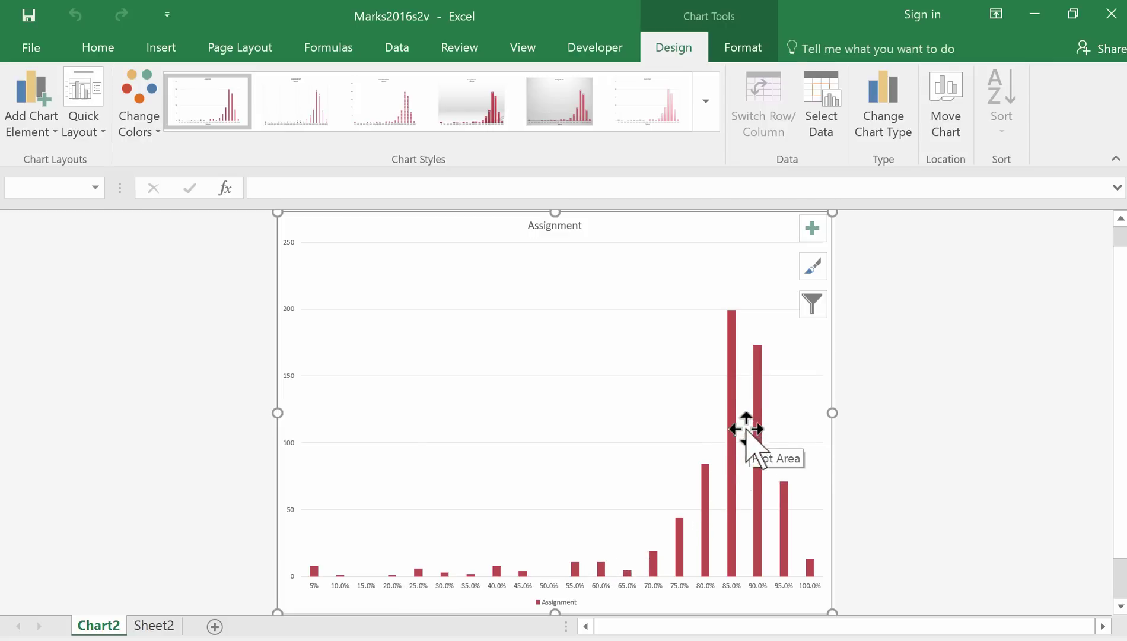
left_click(730, 432)
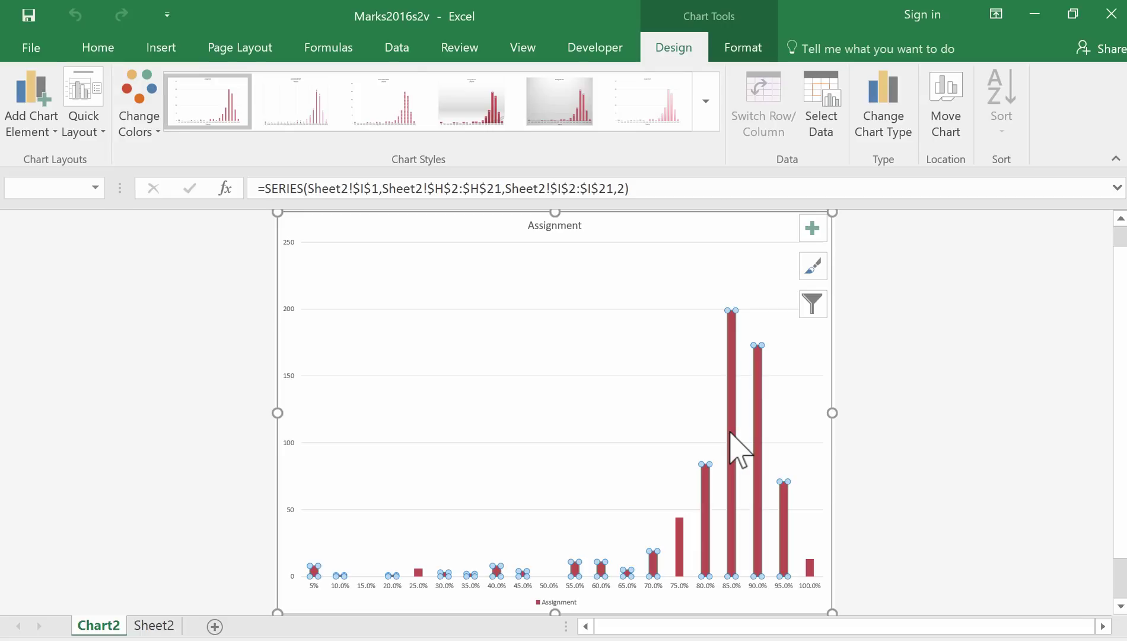
right_click(730, 433)
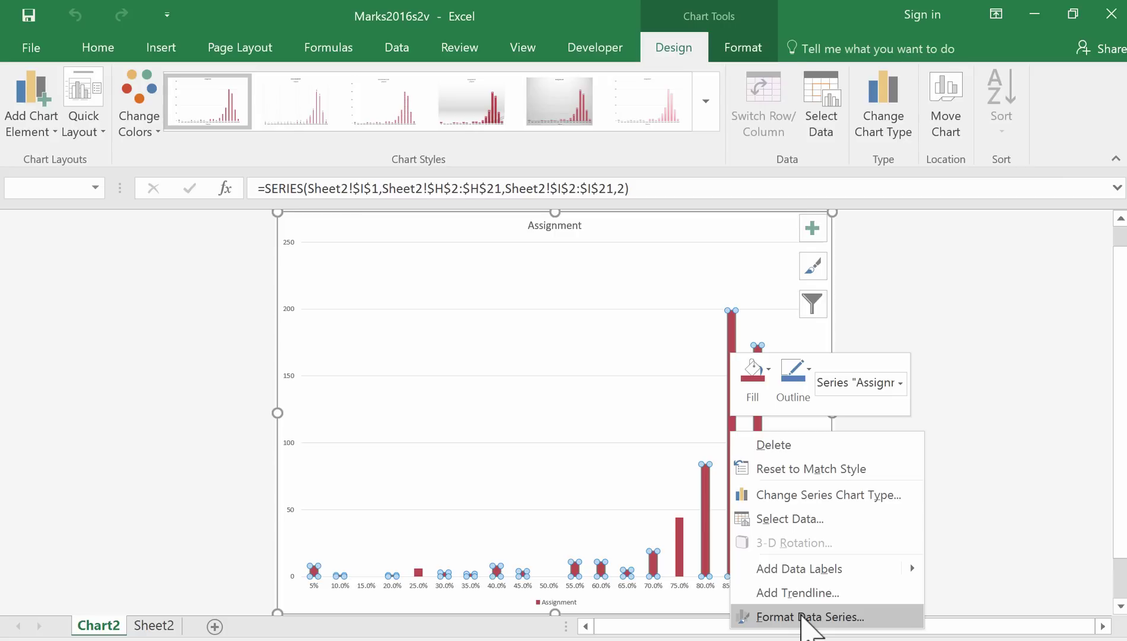
left_click(805, 617)
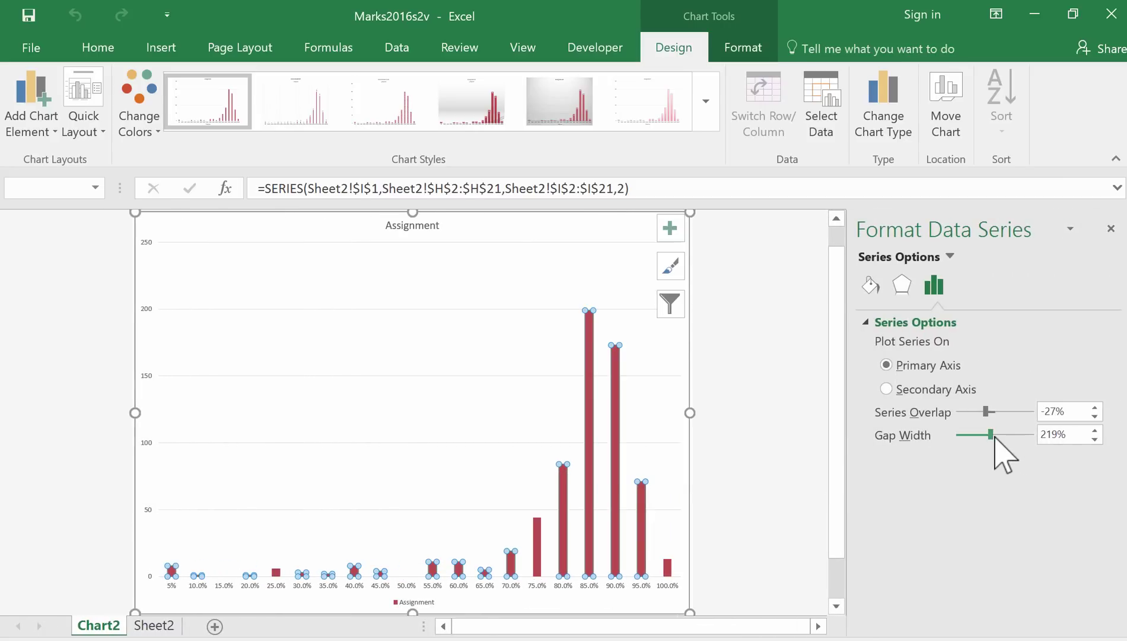
left_click_drag(991, 438, 958, 435)
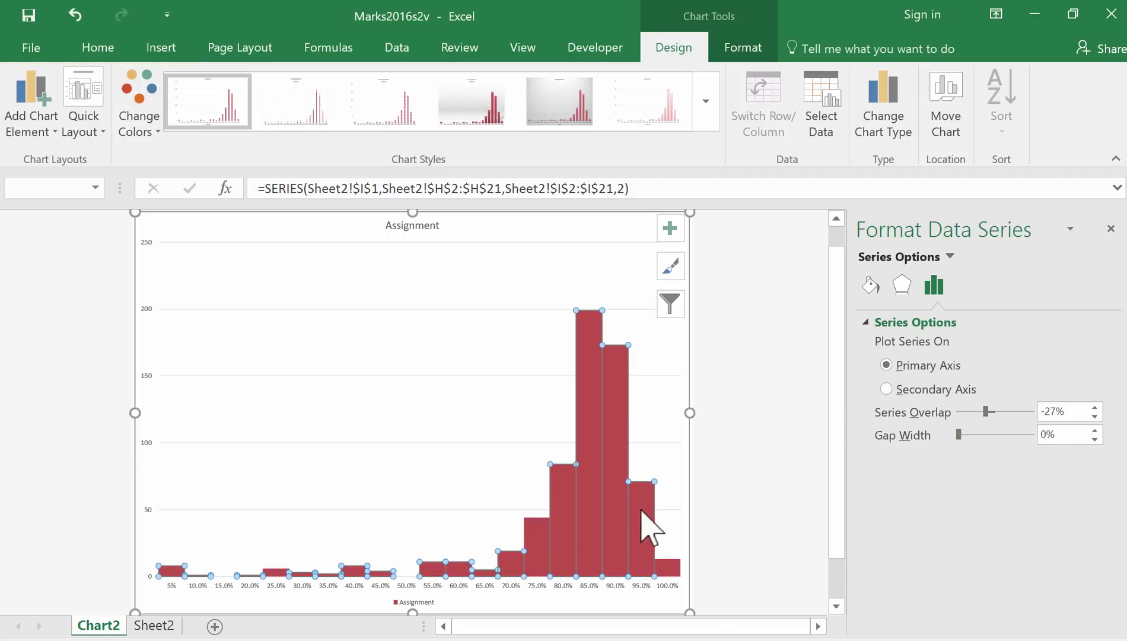
left_click(735, 486)
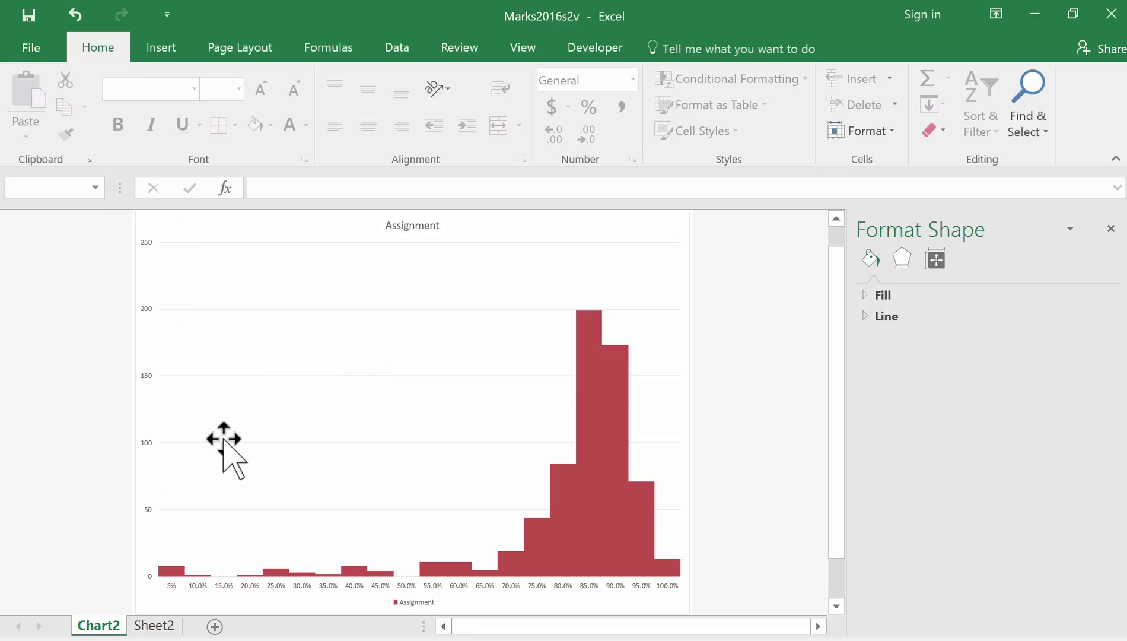
Step: Set the vertical value axis labels to font size 16
left_click(149, 448)
right_click(149, 446)
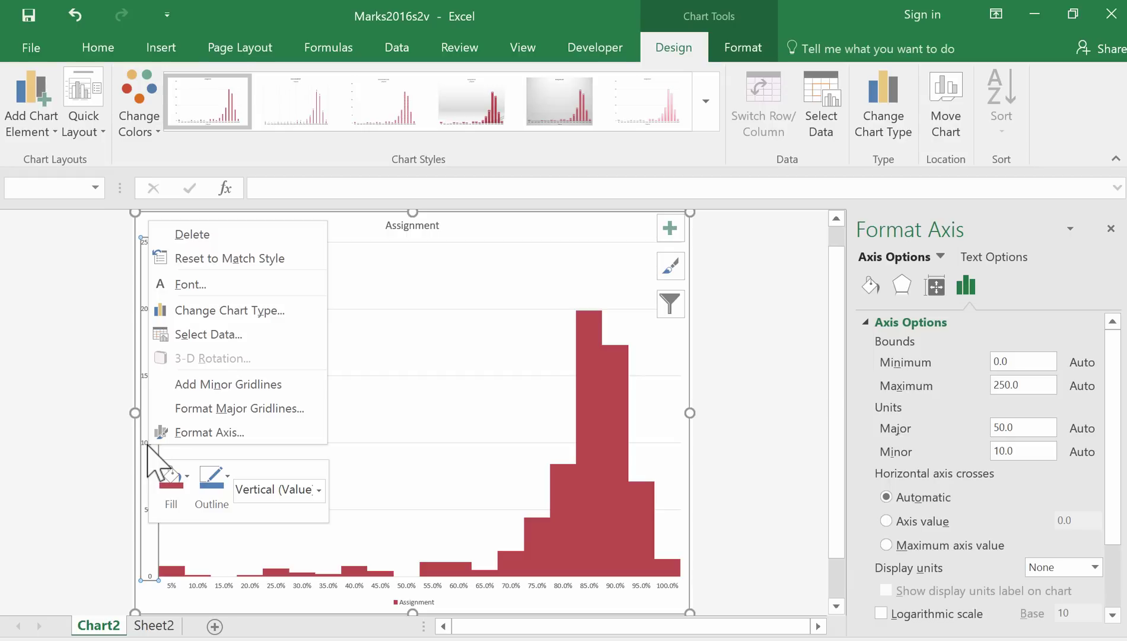
left_click(214, 285)
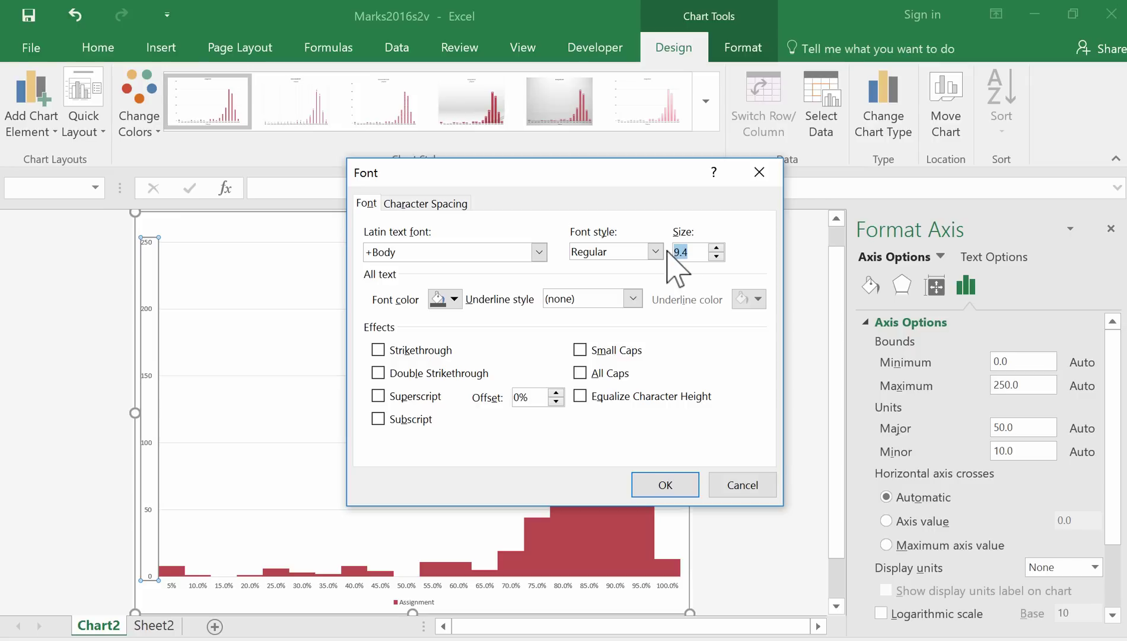
type("16")
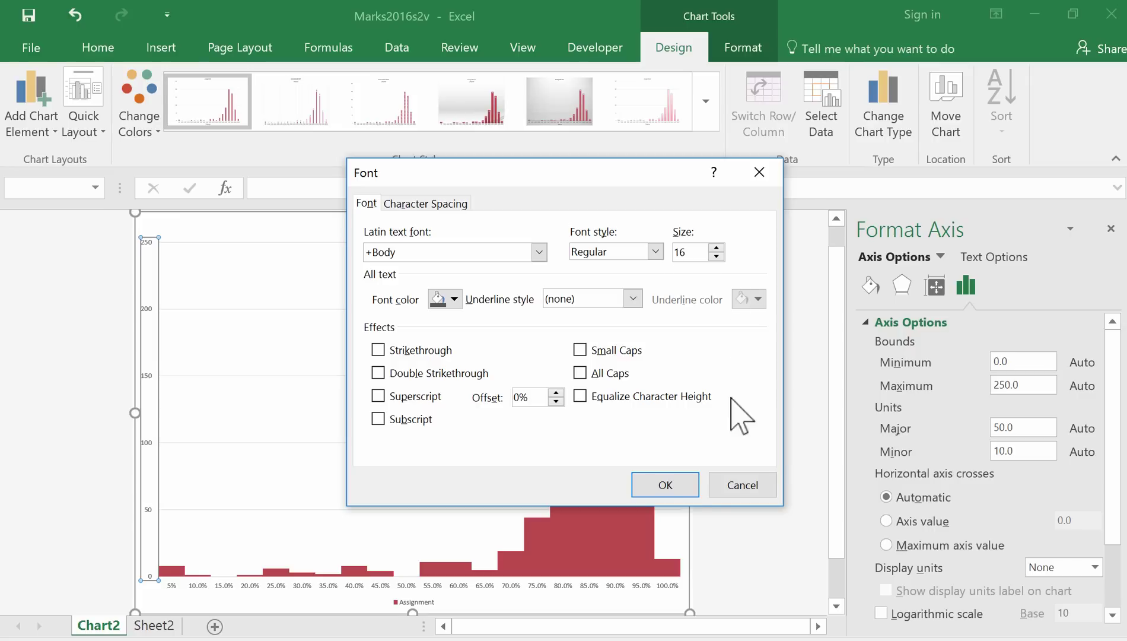
left_click(683, 485)
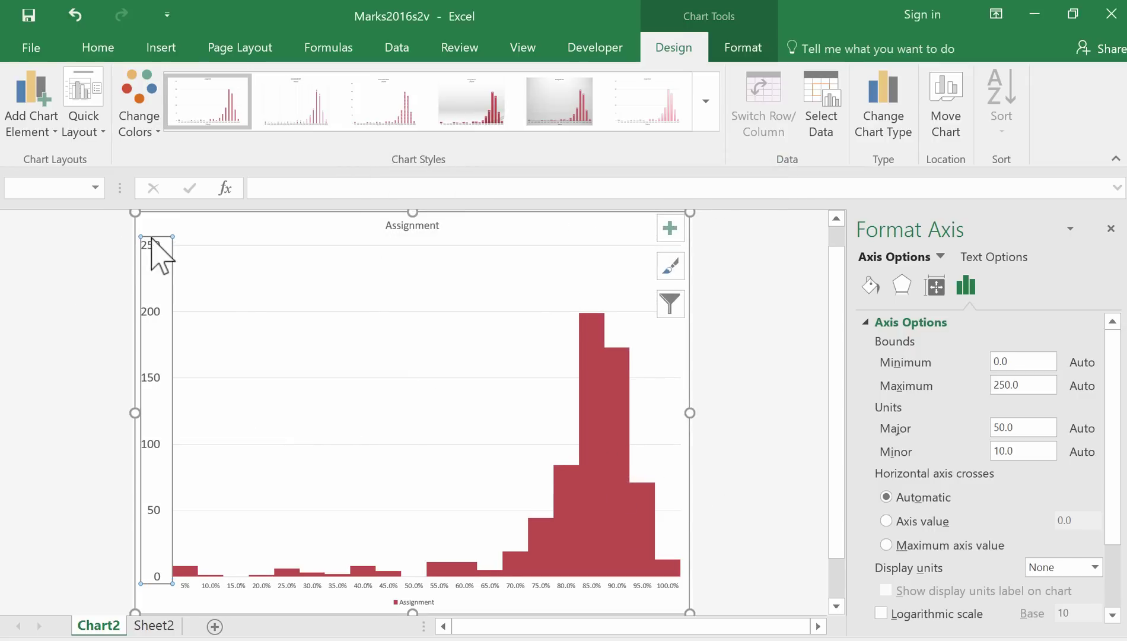
Step: Set the horizontal 5%–100% axis labels to font size 16, then deselect the chart
left_click(235, 240)
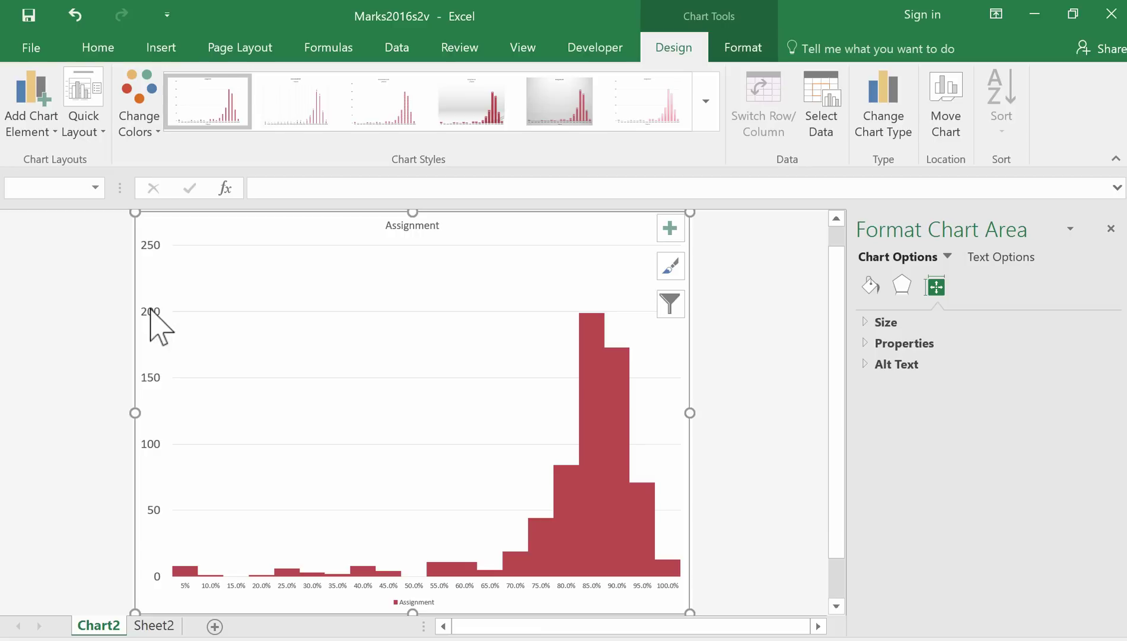
left_click(150, 308)
left_click(313, 585)
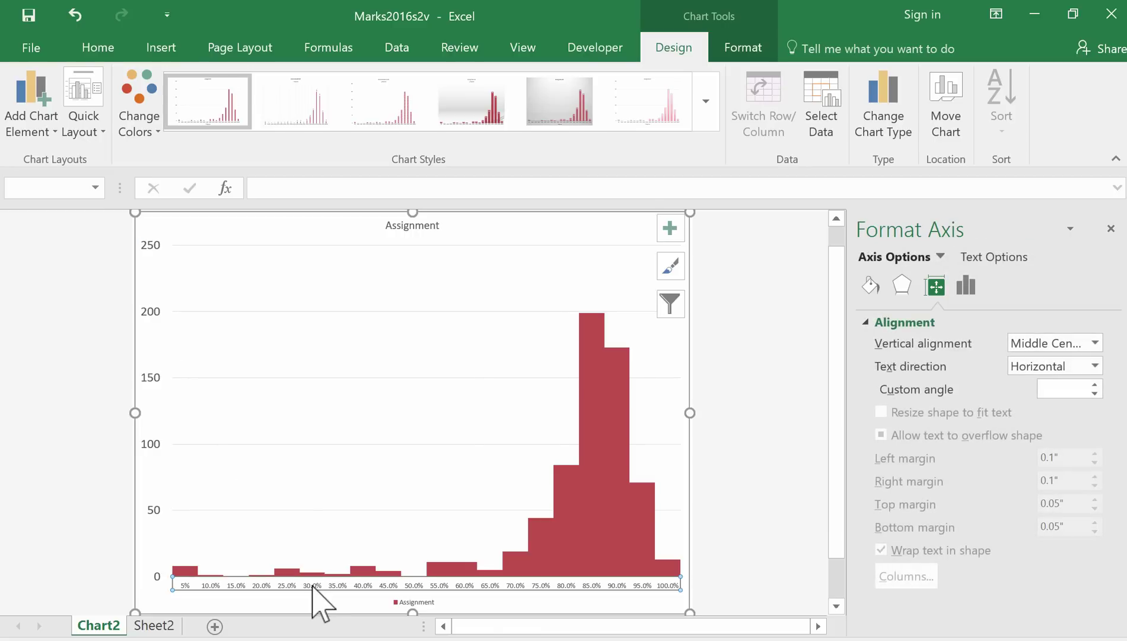
right_click(313, 587)
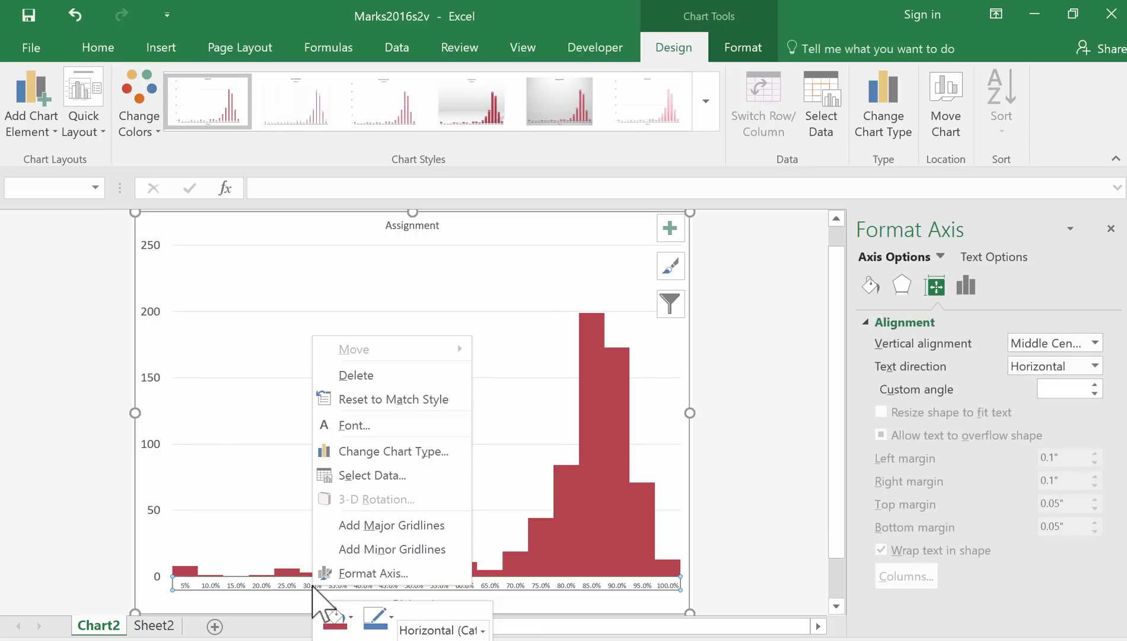
left_click(359, 425)
left_click(674, 252)
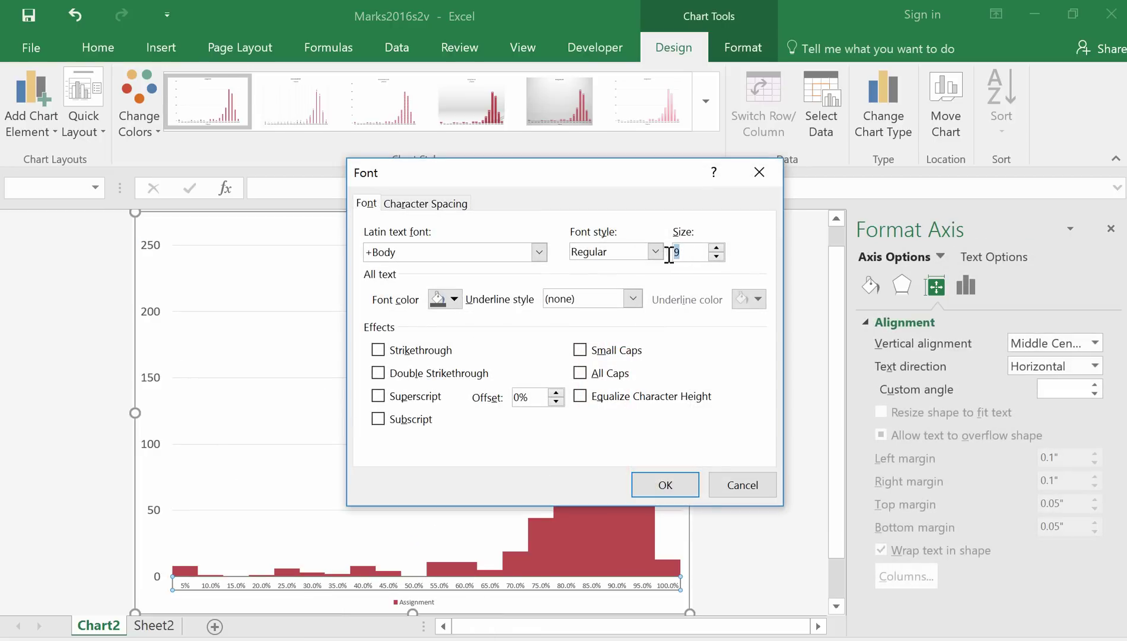
type("16")
key("Return")
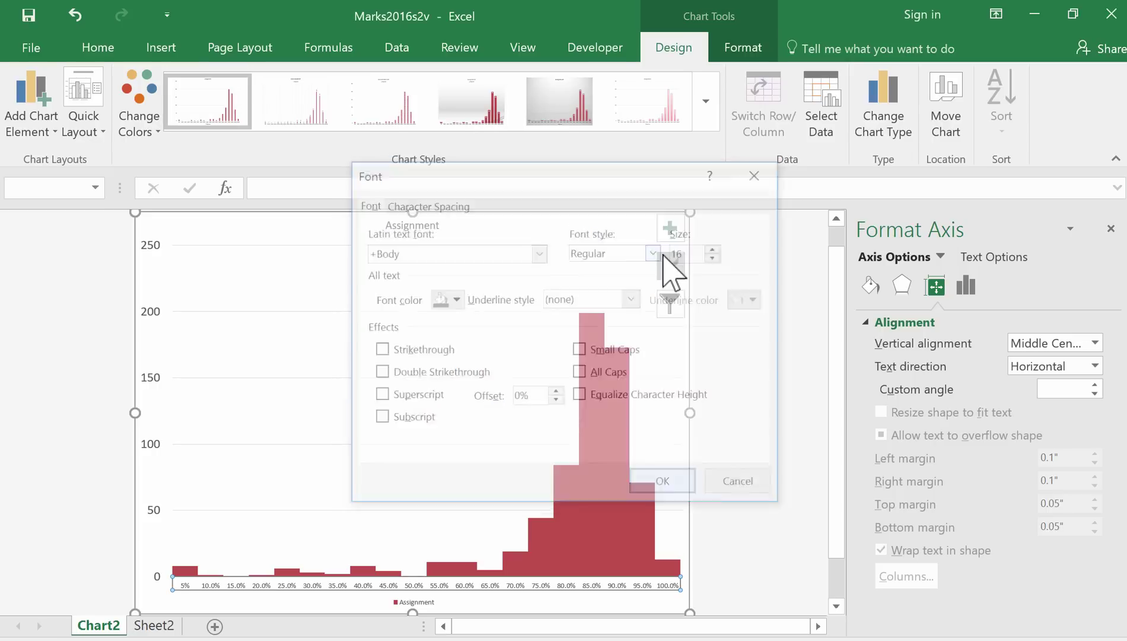
left_click(271, 475)
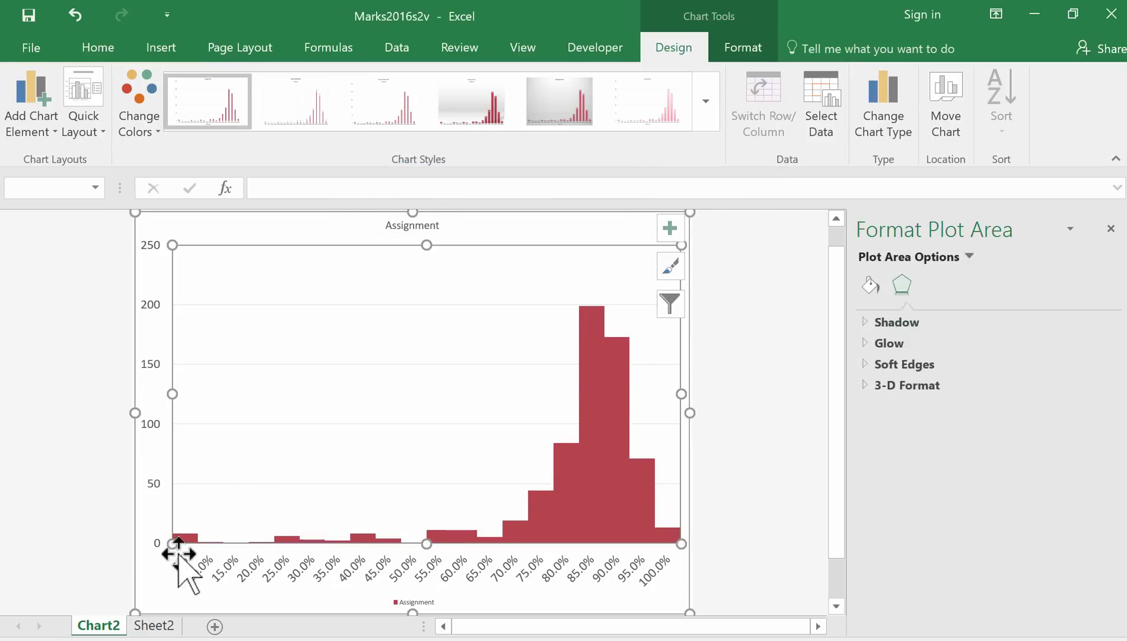
left_click(154, 456)
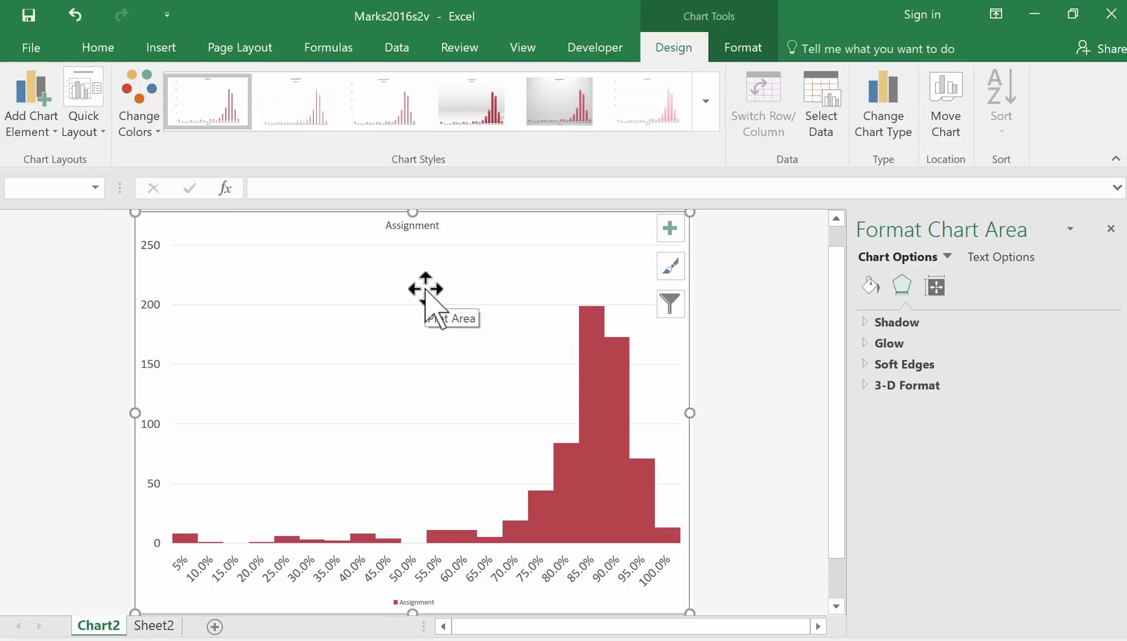
left_click(736, 397)
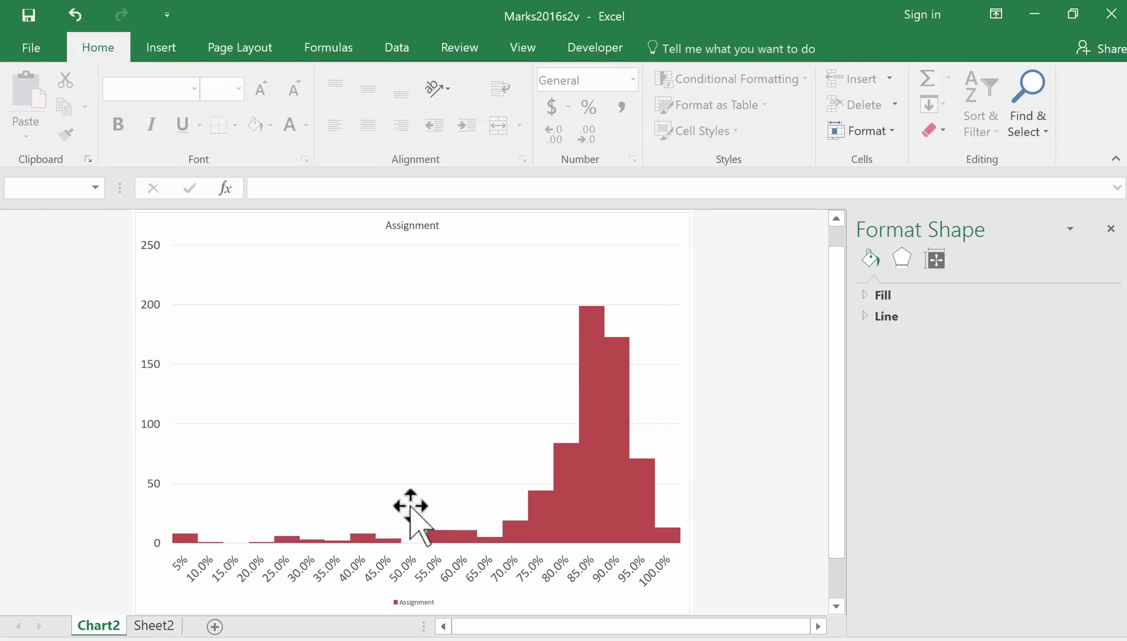
mouse_move(630, 441)
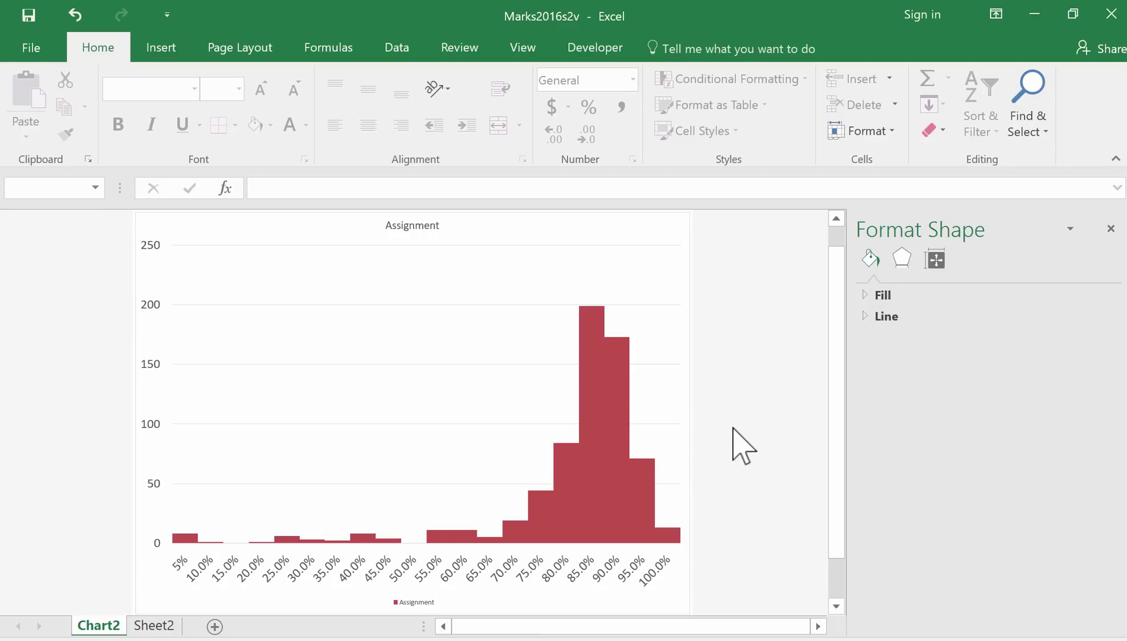